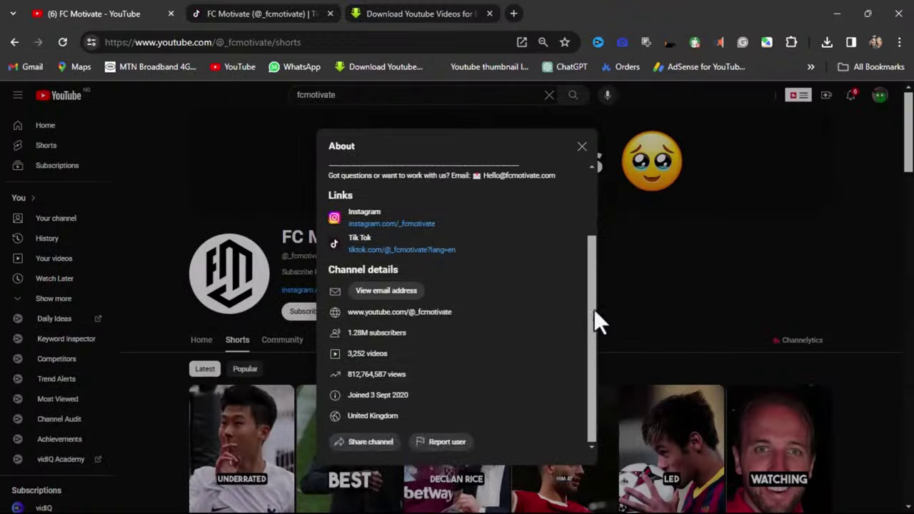
# Step: Scroll the FC Motivate About panel to Channel details showing 1.28M subscribers and 3,252 videos
pyautogui.scroll(1, 595, 310)
pyautogui.scroll(-1, 593, 309)
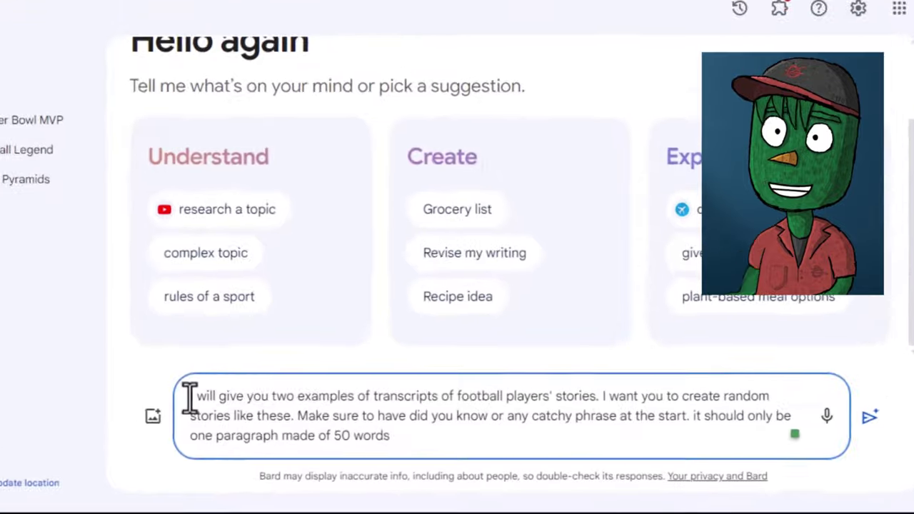
pyautogui.moveTo(283, 418); pyautogui.dragTo(453, 416)
pyautogui.moveTo(311, 355); pyautogui.dragTo(803, 414)
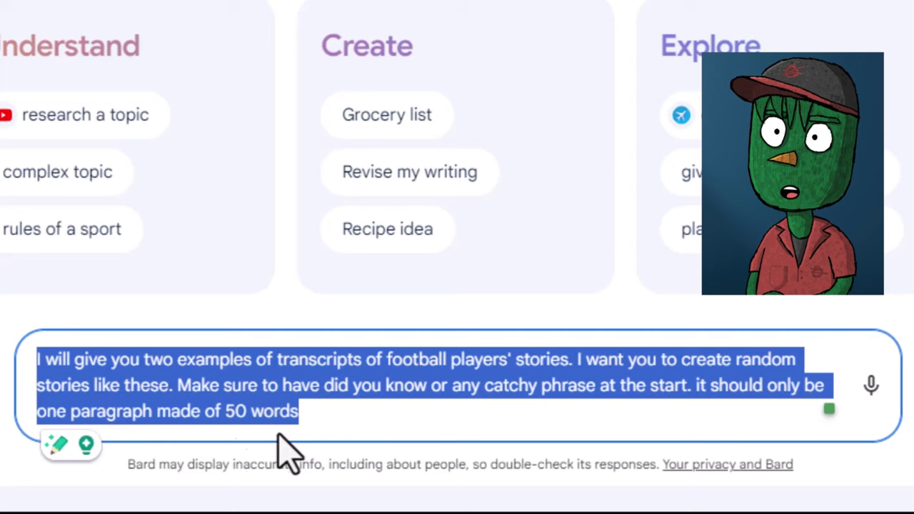
pyautogui.click(6, 433)
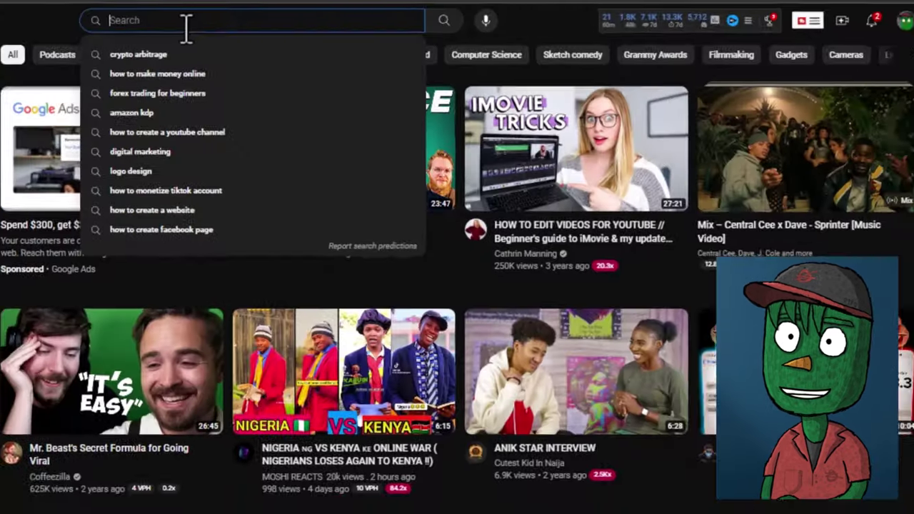
# Step: Search 'fc motivat' and sort the FC Motivate channel's Shorts by Popular
pyautogui.write('fc moti')
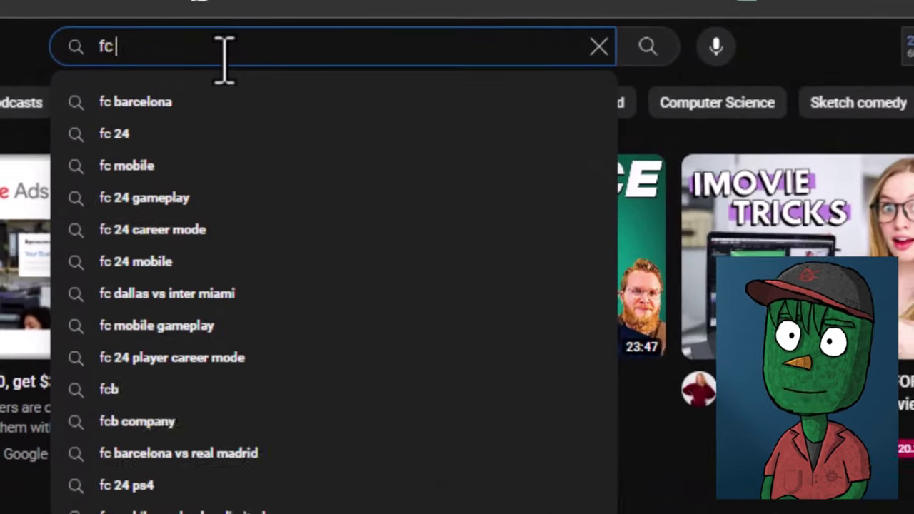
pyautogui.write('vate')
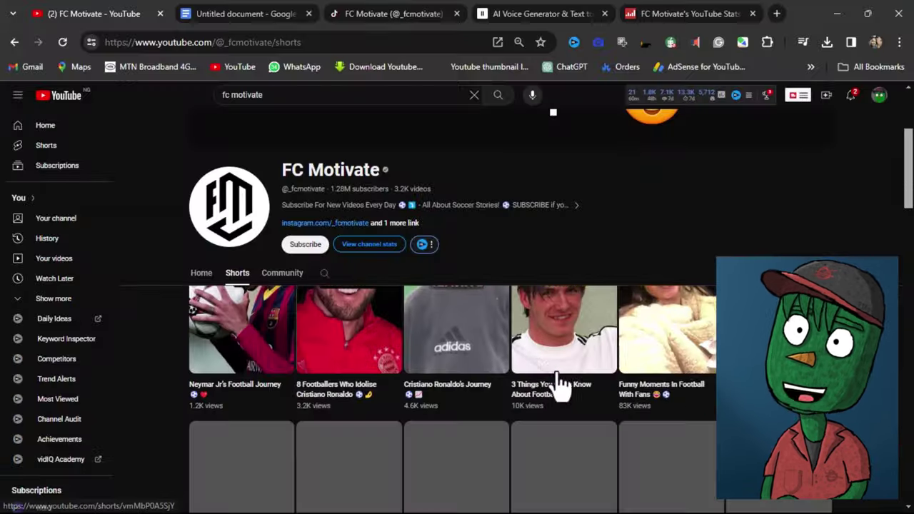
pyautogui.scroll(-2, 317, 292)
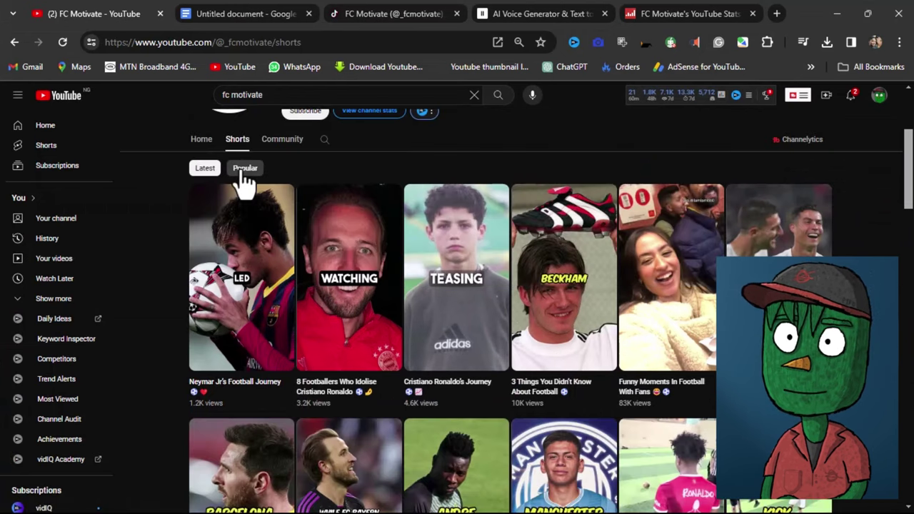
pyautogui.click(242, 168)
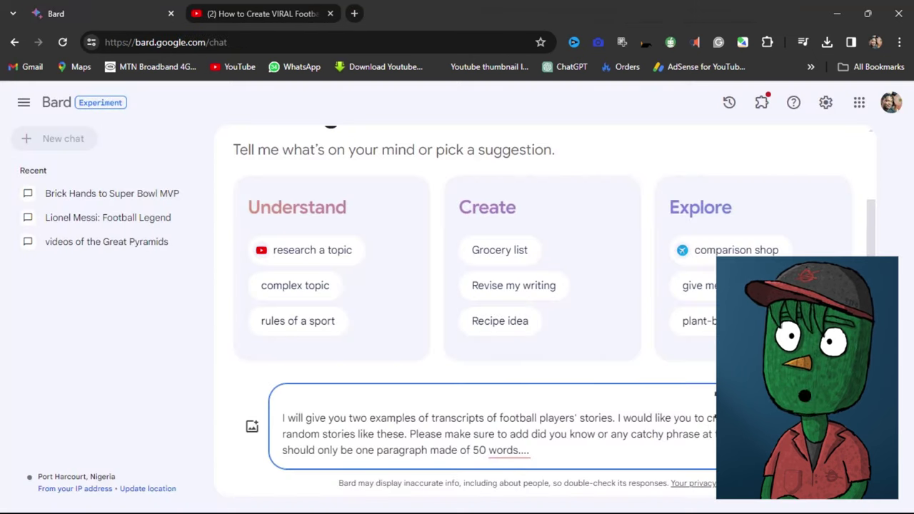
# Step: Paste the example footballers' socks story at the end of Bard's prompt
pyautogui.rightClick(545, 451)
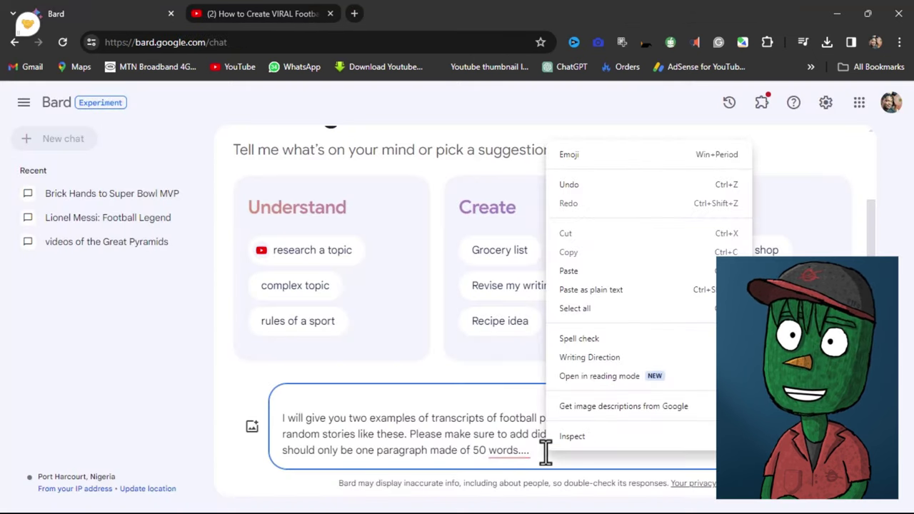
pyautogui.click(642, 273)
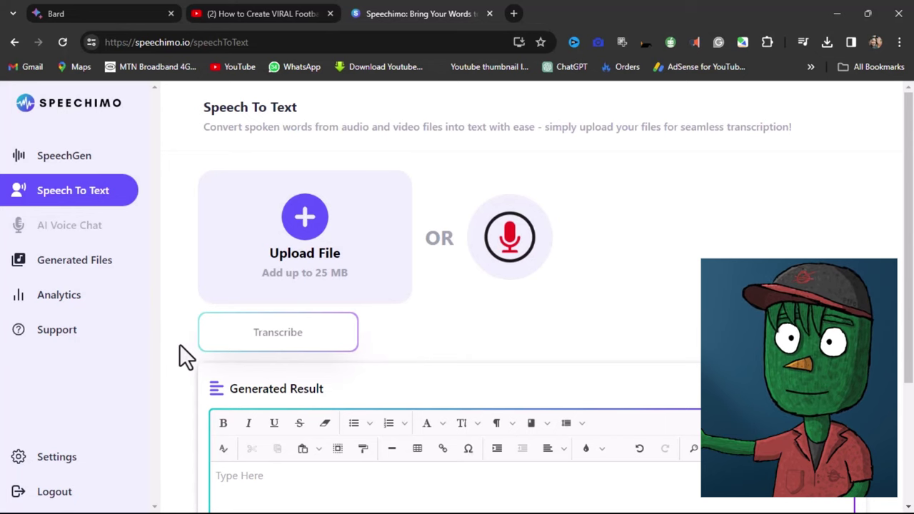
# Step: Set up a SpeechGen speech named 'leo' using the Ethan voice
pyautogui.click(97, 154)
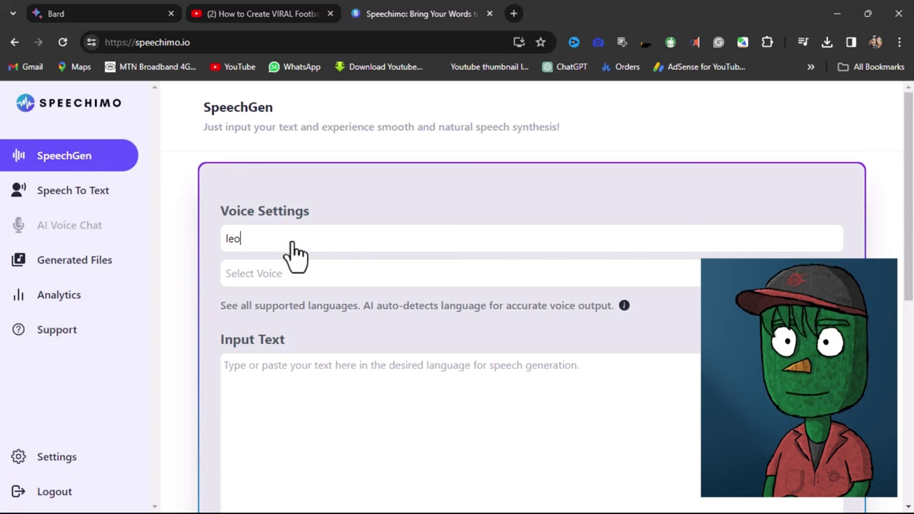
pyautogui.click(355, 278)
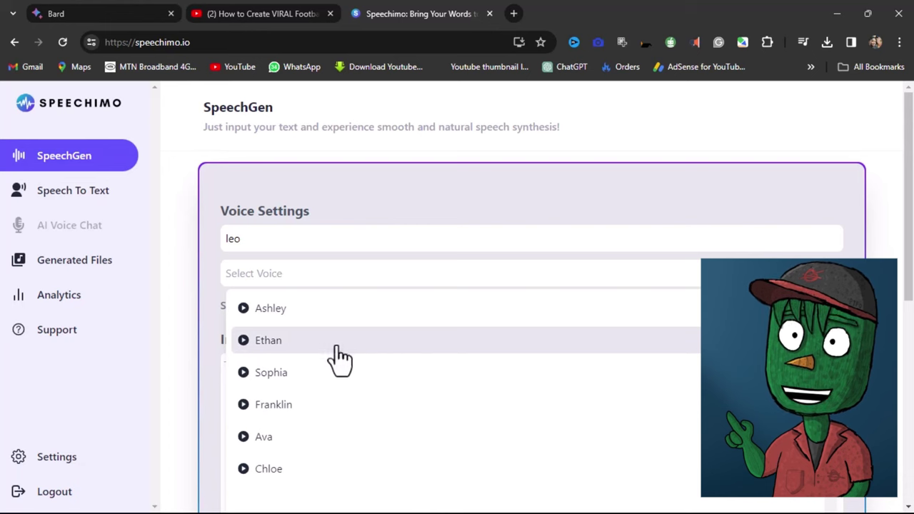
pyautogui.click(416, 355)
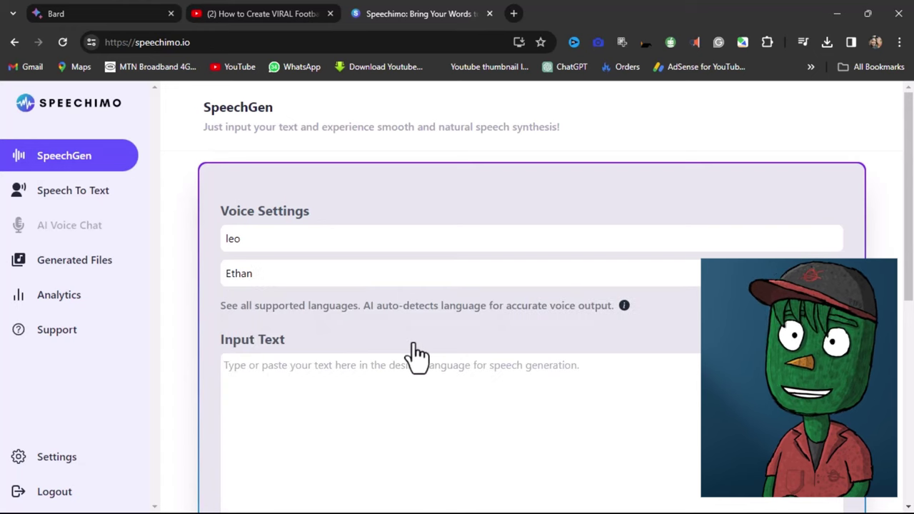
pyautogui.scroll(-2, 422, 361)
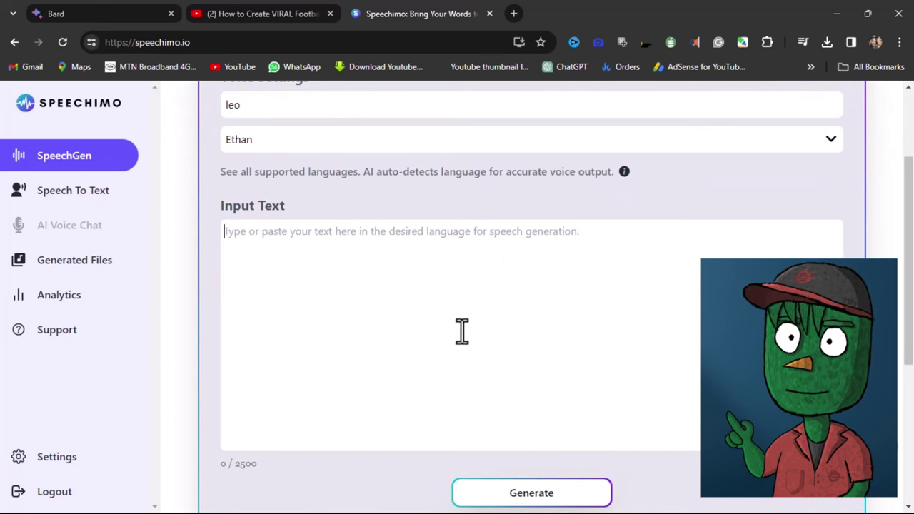
# Step: Copy Bard's football socks story from the response's options menu
pyautogui.click(84, 13)
pyautogui.click(413, 391)
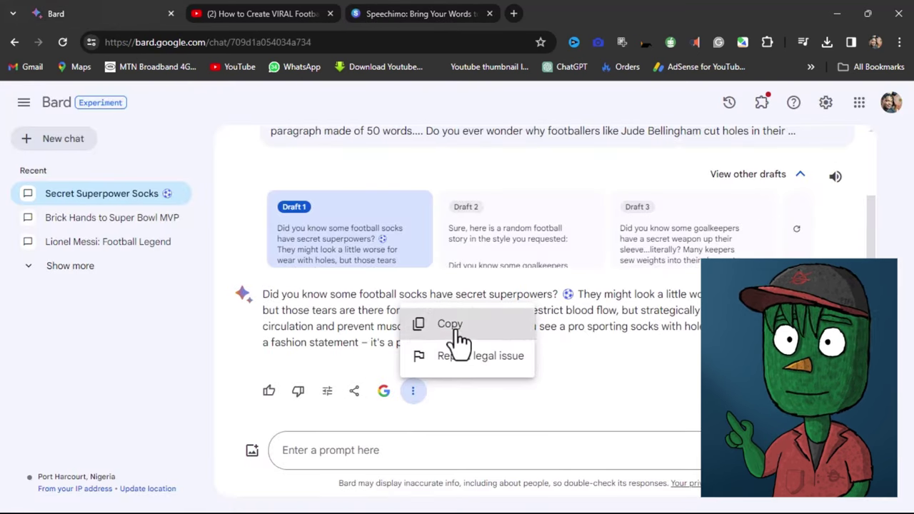
pyautogui.click(452, 325)
# Step: Paste the socks story into Speechimo's Input Text and generate the 'leo' voiceover clip
pyautogui.click(390, 10)
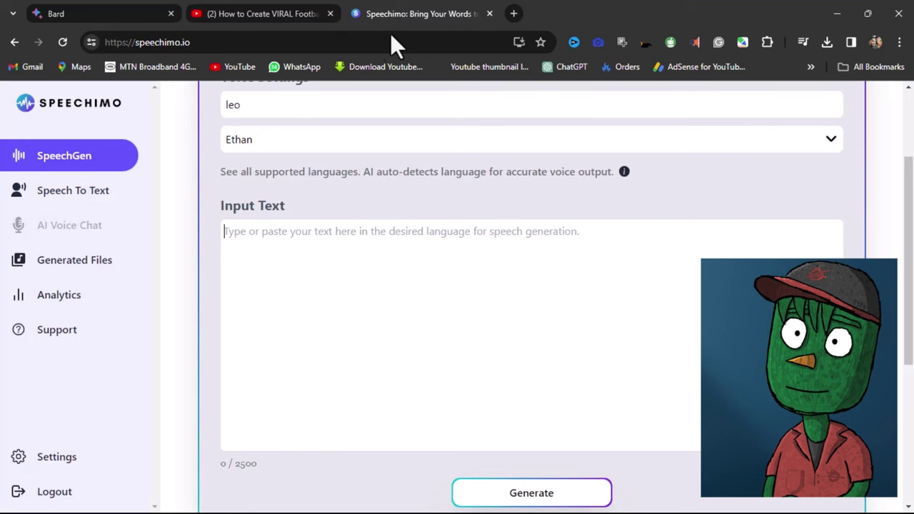
pyautogui.click(289, 242)
pyautogui.hotkey('ctrl', 'v')
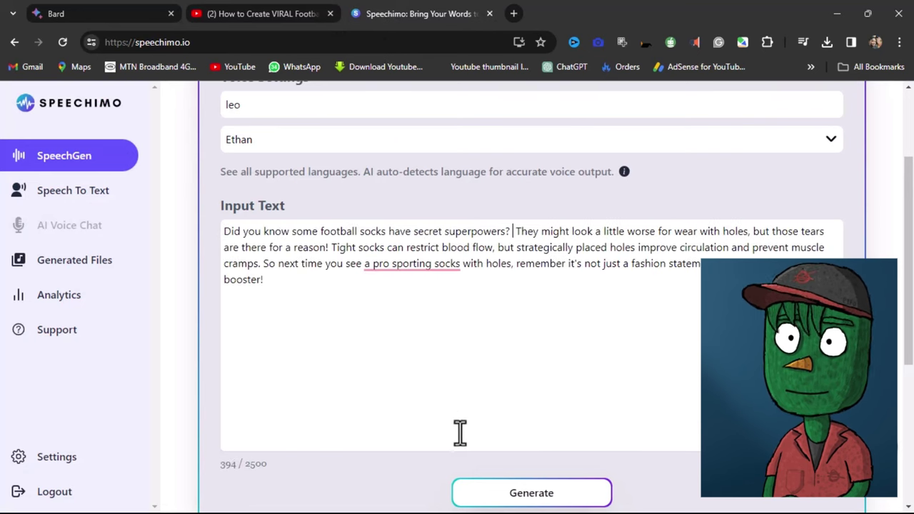
pyautogui.click(529, 500)
pyautogui.scroll(-1, 537, 457)
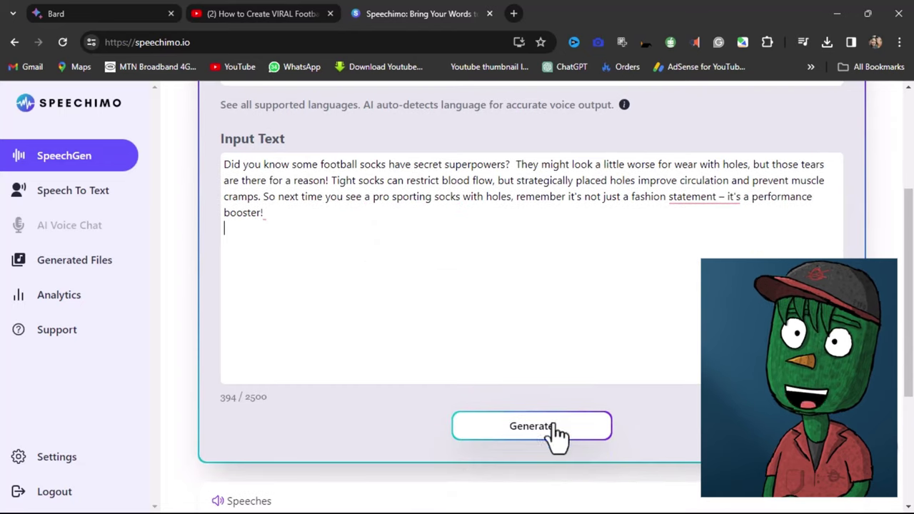
pyautogui.scroll(-3, 543, 485)
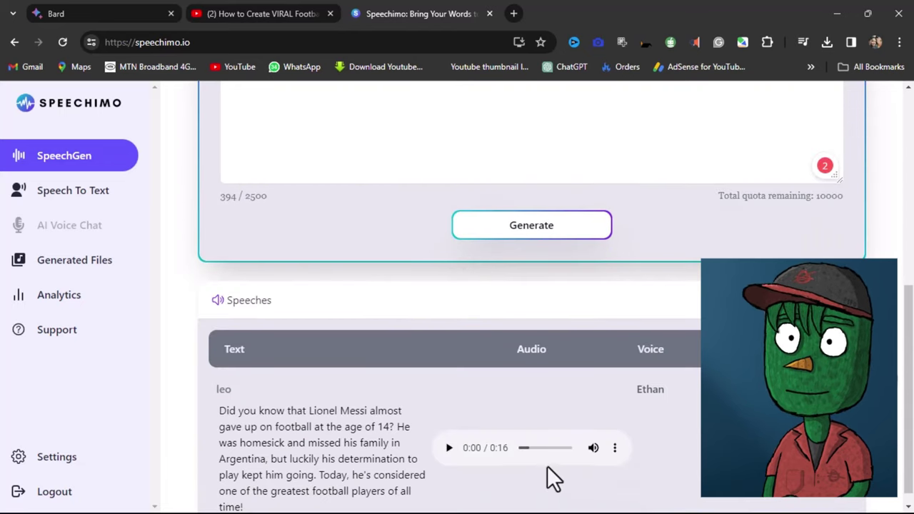
pyautogui.scroll(-1, 500, 448)
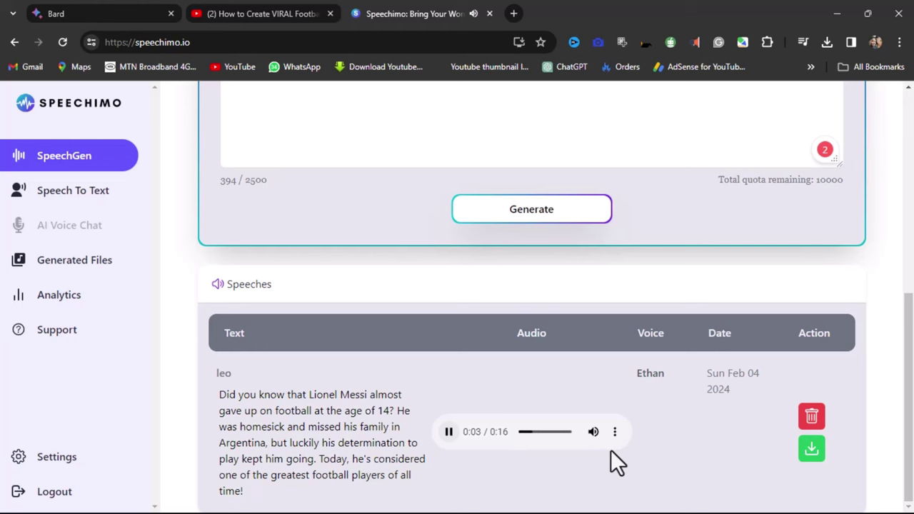
# Step: In a new window, search Google for 'Lionel Messi home sick at 14'
pyautogui.hotkey('ctrl', 'n')
pyautogui.click(345, 293)
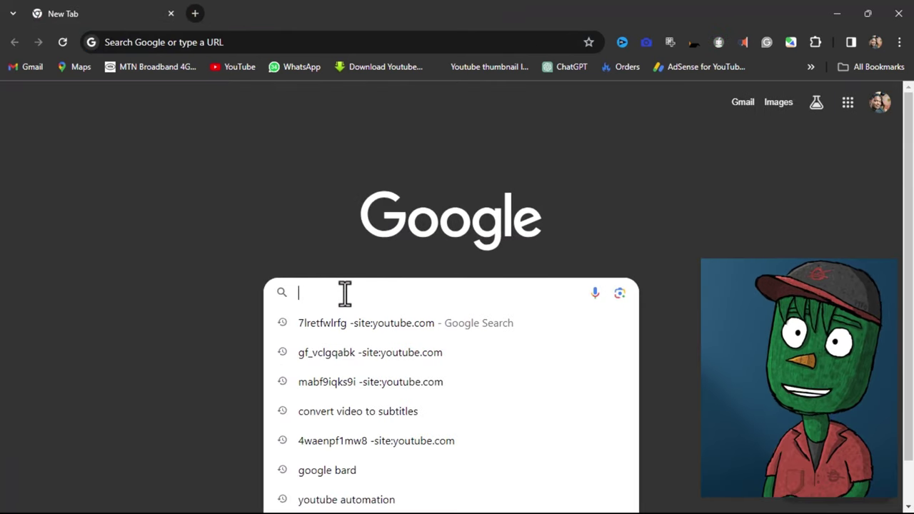
pyautogui.write('Lionel Messi')
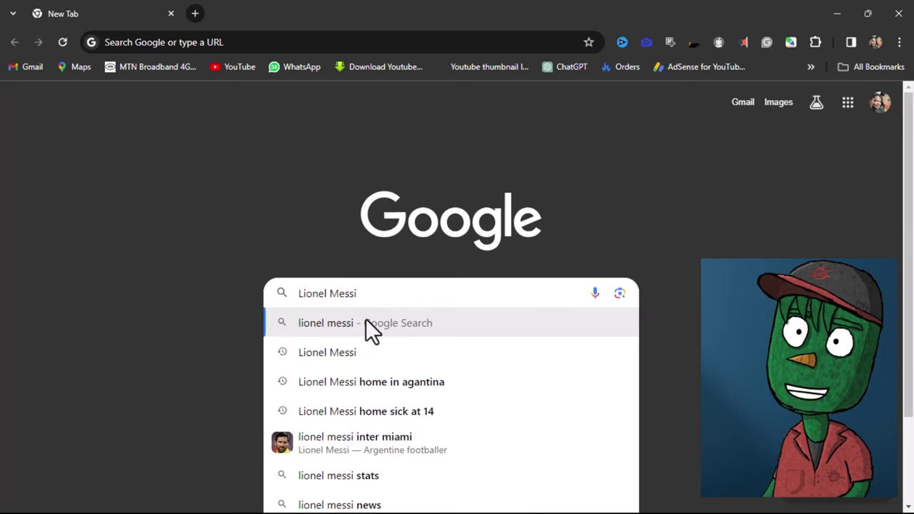
pyautogui.click(430, 411)
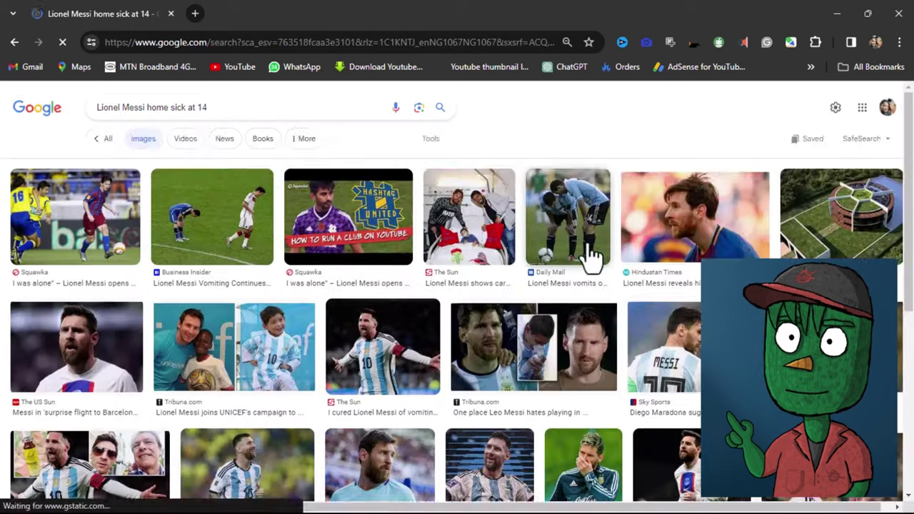
# Step: Load more results and scroll through the Messi image results
pyautogui.scroll(-5, 593, 255)
pyautogui.click(561, 432)
pyautogui.scroll(-10, 638, 300)
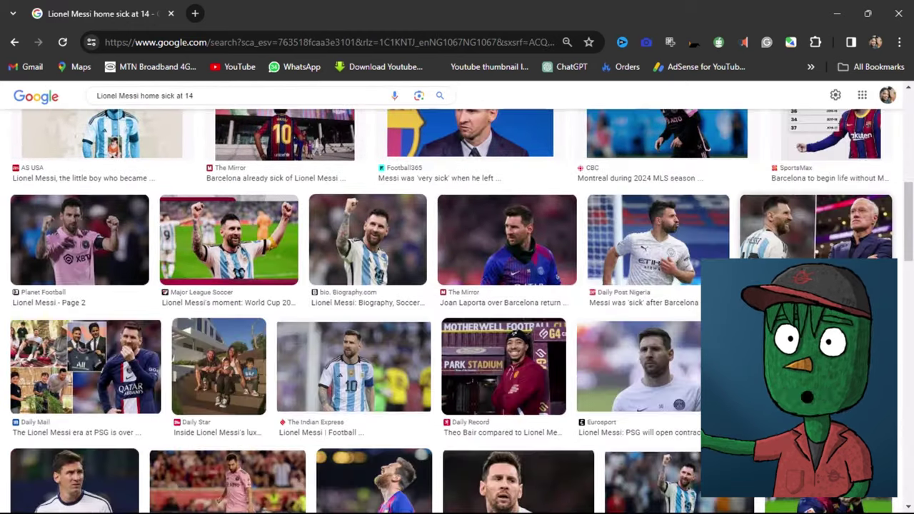
pyautogui.scroll(-10, 612, 276)
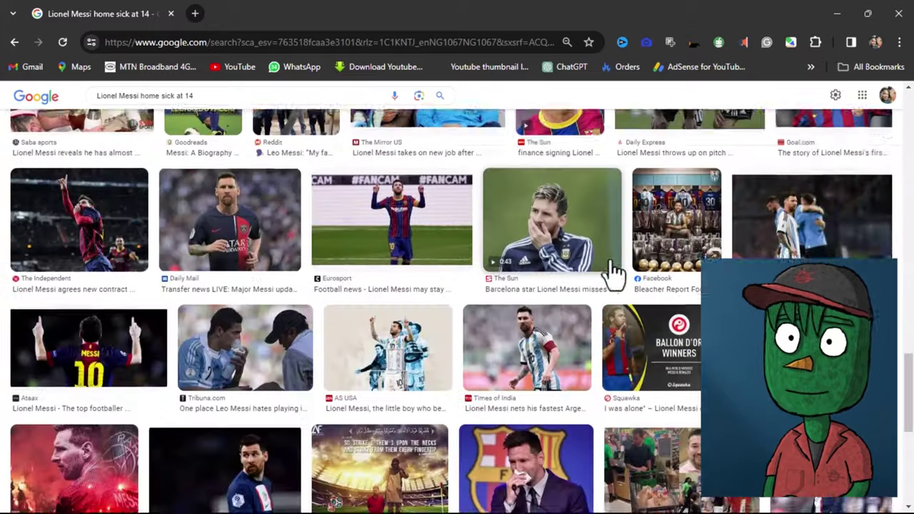
pyautogui.scroll(-3, 243, 325)
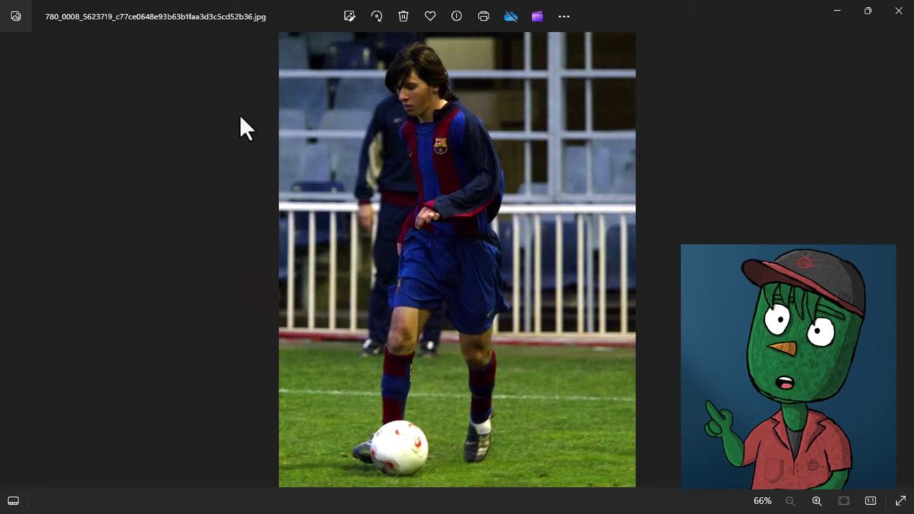
# Step: Step through the downloaded Messi photos in the Photos viewer
pyautogui.press('Right')
pyautogui.press('Right')
pyautogui.press('Right')
pyautogui.press('Right')
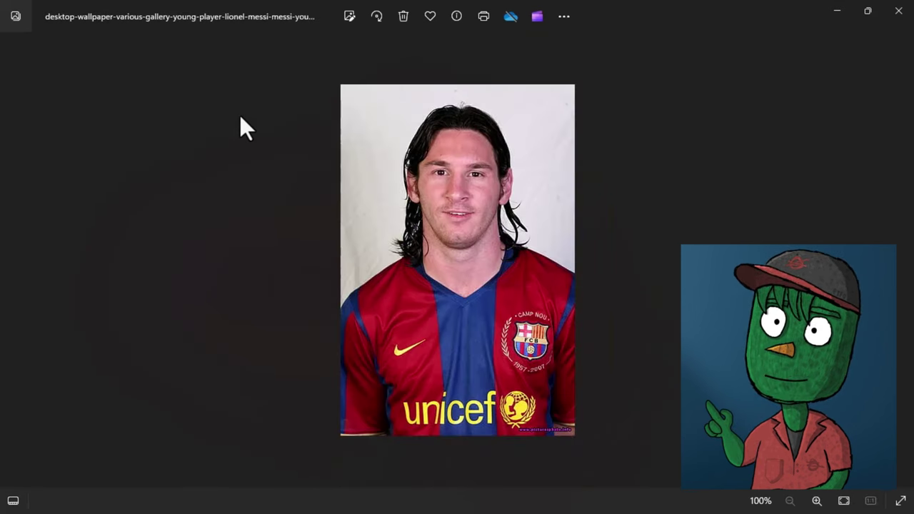
pyautogui.press('Right')
pyautogui.press('Right')
pyautogui.press('Right')
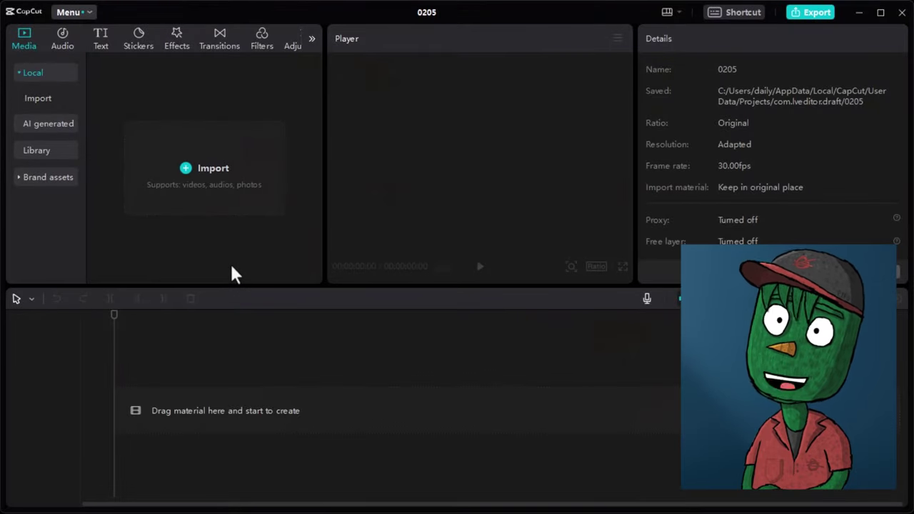
# Step: Place leo_.mp3 on the timeline and split it at the playhead
pyautogui.press('XF86MonBrightnessUp')
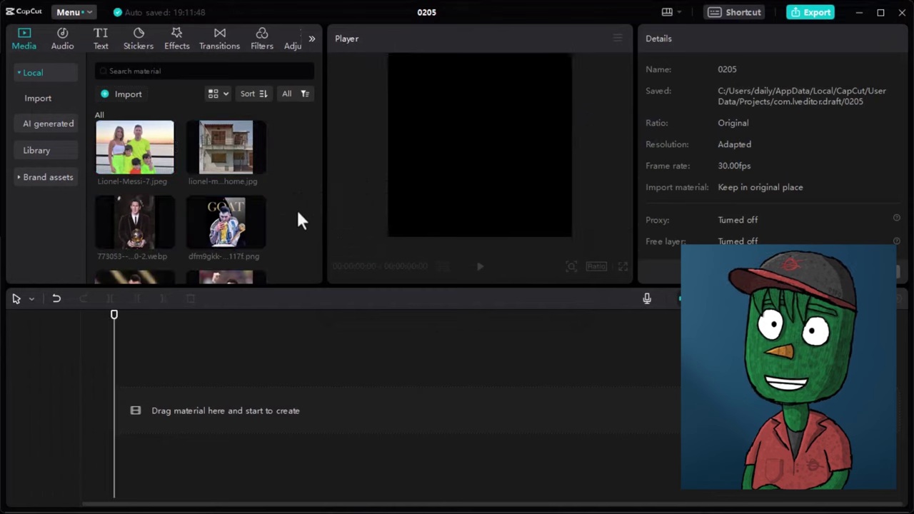
pyautogui.scroll(-5, 259, 249)
pyautogui.moveTo(214, 254); pyautogui.dragTo(138, 435)
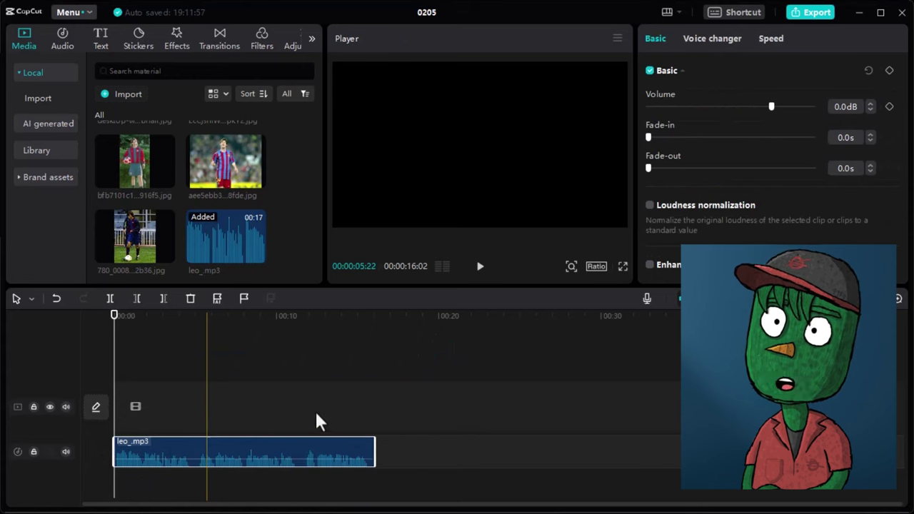
pyautogui.scroll(5, 126, 321)
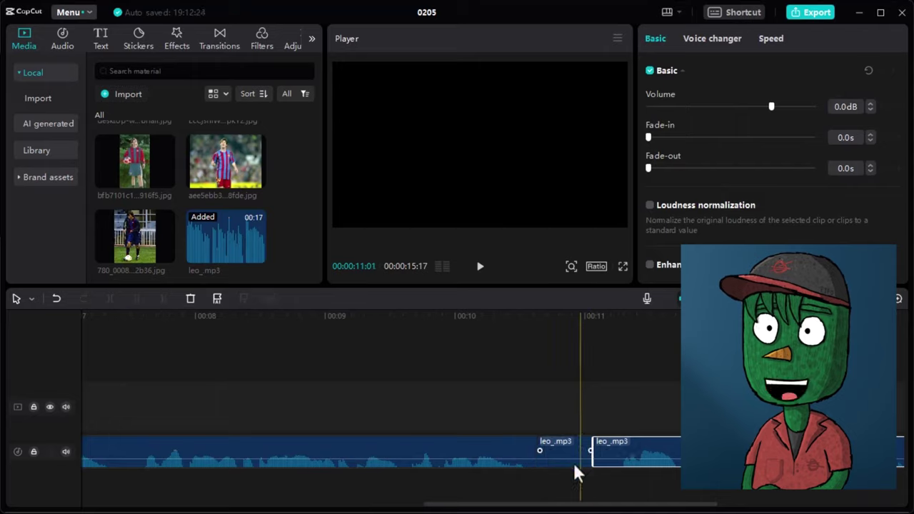
pyautogui.click(147, 173)
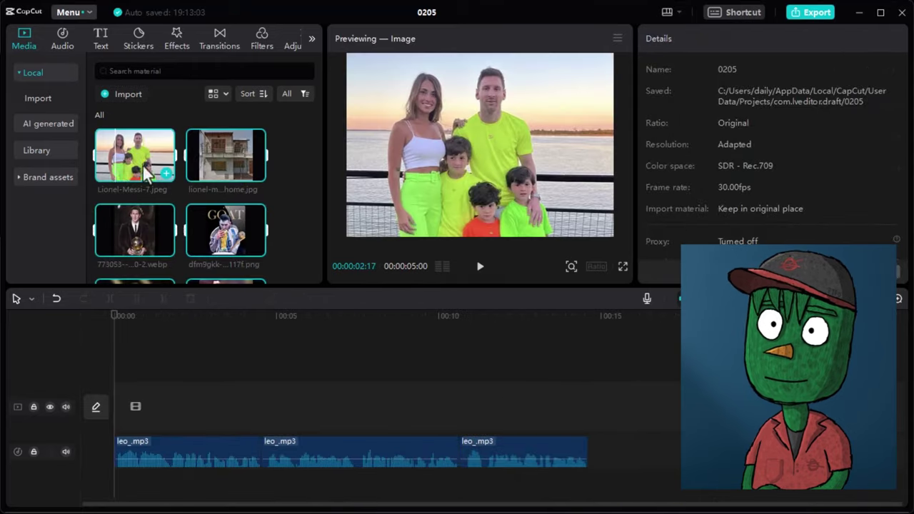
# Step: Add all Messi photos to the video track, moving the young Messi photo first and Ballon d'Or photo last
pyautogui.moveTo(146, 174); pyautogui.dragTo(194, 427)
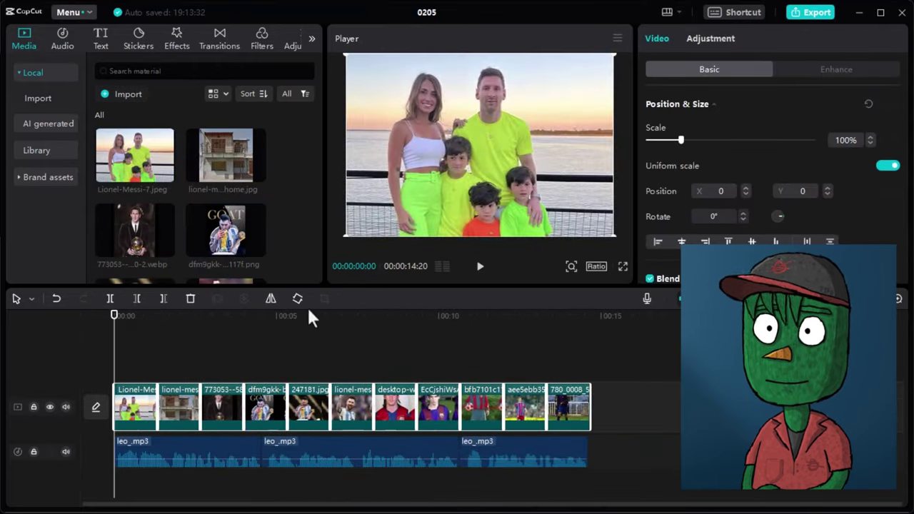
pyautogui.moveTo(569, 407); pyautogui.dragTo(335, 415)
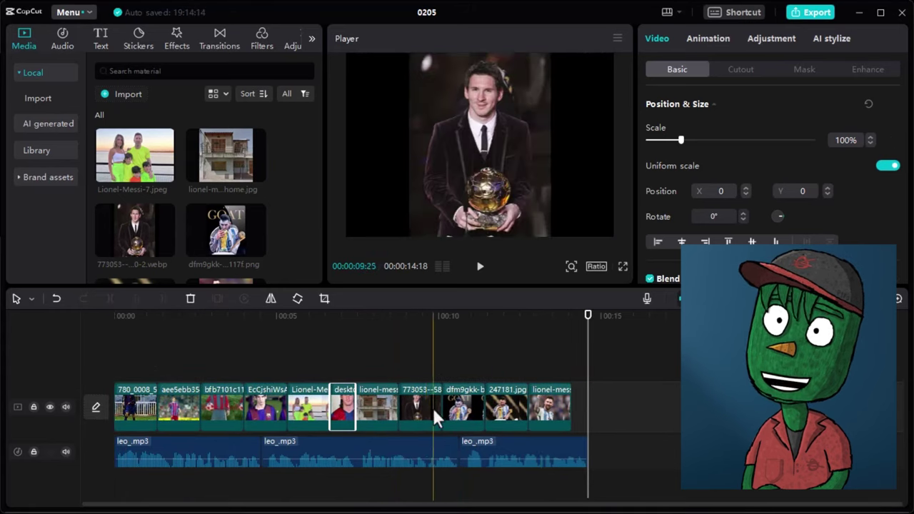
pyautogui.moveTo(434, 415); pyautogui.dragTo(537, 418)
# Step: Move the family sunset photo before the last clip and set the video ratio to 9:16
pyautogui.moveTo(309, 407); pyautogui.dragTo(525, 411)
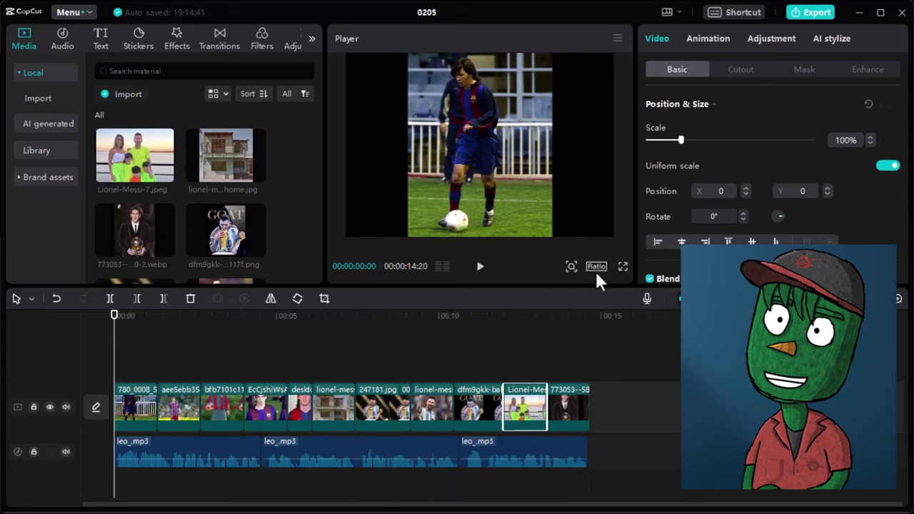
pyautogui.click(598, 268)
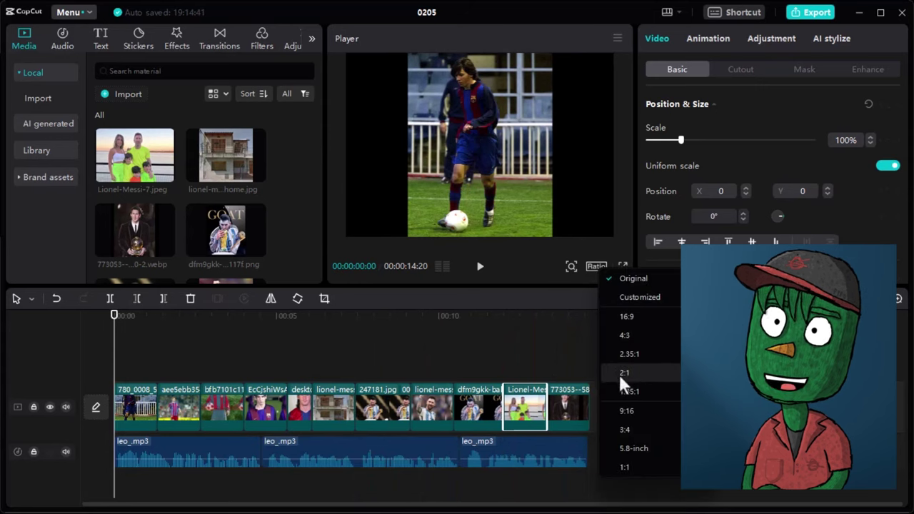
pyautogui.click(627, 412)
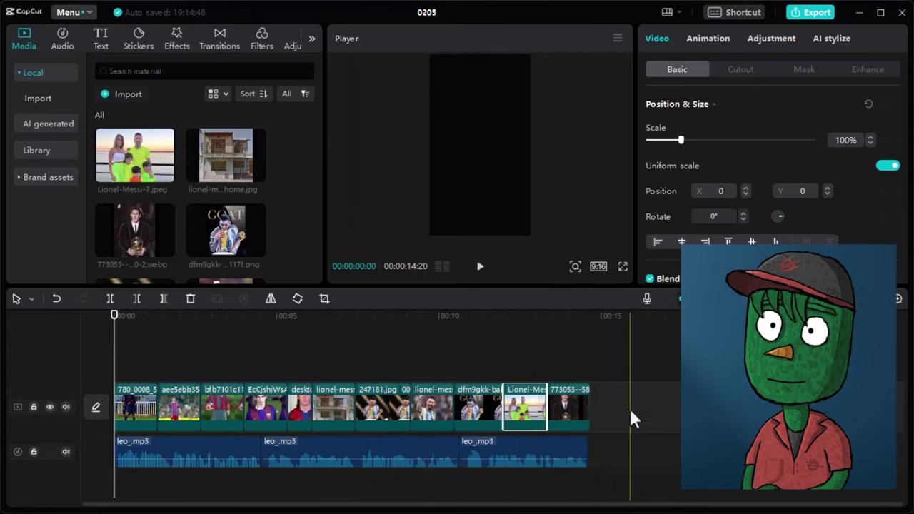
# Step: Enlarge and reposition the first photo to fill the portrait frame at 169%
pyautogui.click(128, 408)
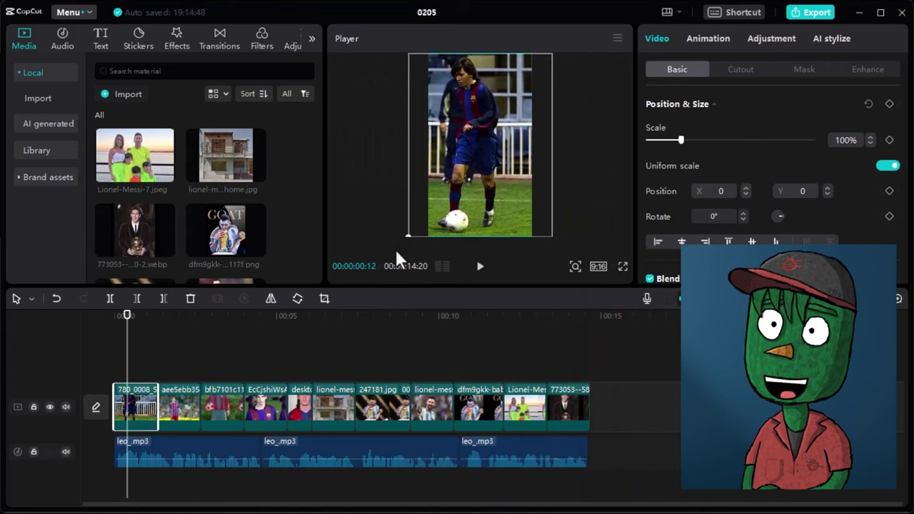
pyautogui.moveTo(468, 214); pyautogui.dragTo(479, 215)
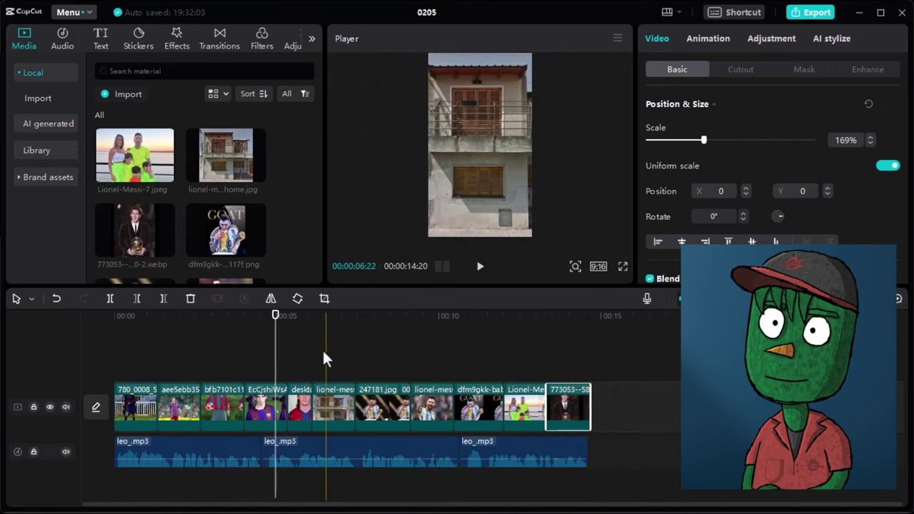
pyautogui.moveTo(241, 330); pyautogui.dragTo(90, 323)
pyautogui.click(147, 348)
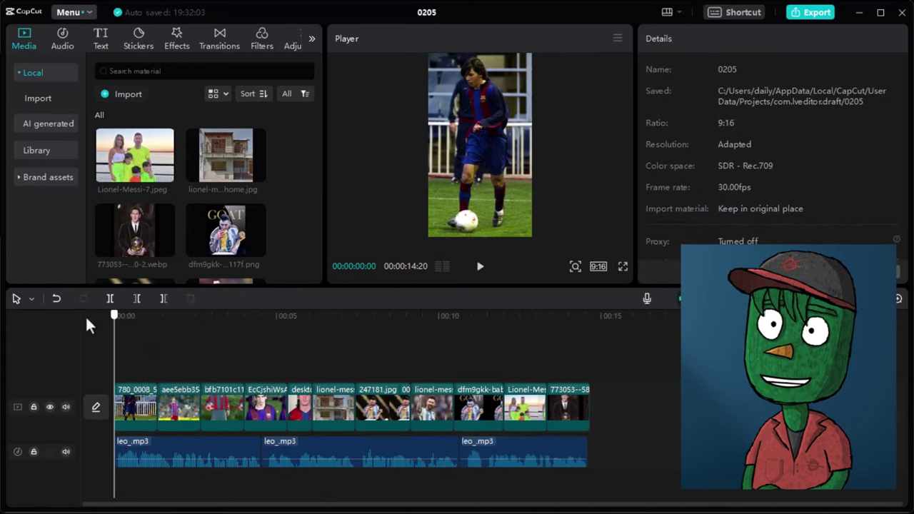
# Step: Insert Camera transitions at the joins between the Messi photo clips, accepting the duplicate-frames notice
pyautogui.click(222, 42)
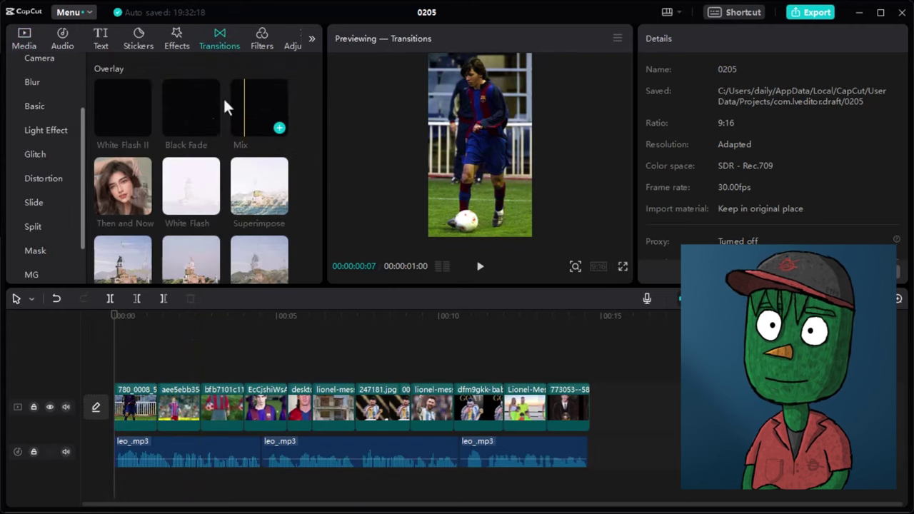
pyautogui.scroll(2, 45, 139)
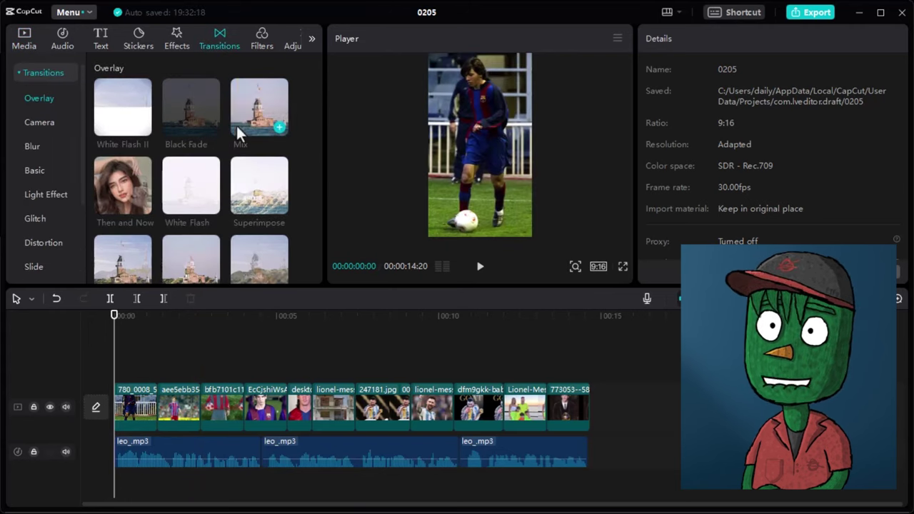
pyautogui.scroll(-2, 239, 136)
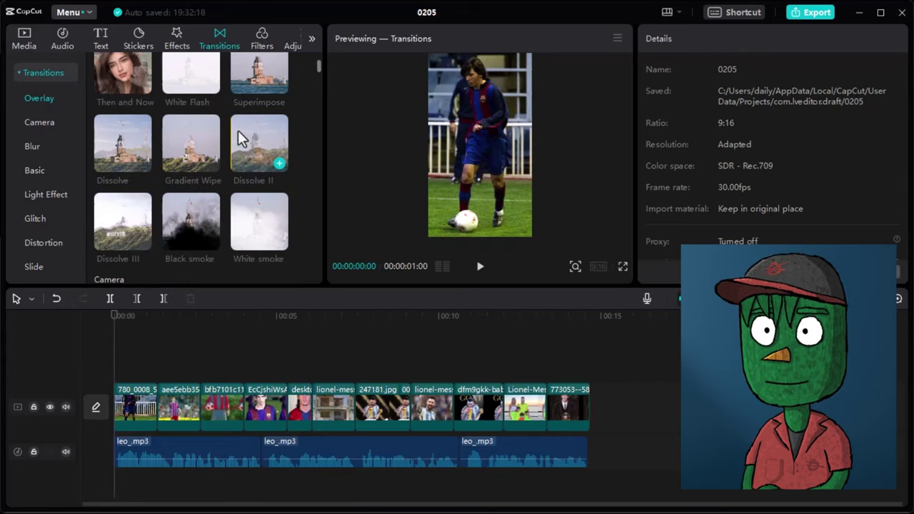
pyautogui.scroll(-3, 239, 136)
pyautogui.click(212, 218)
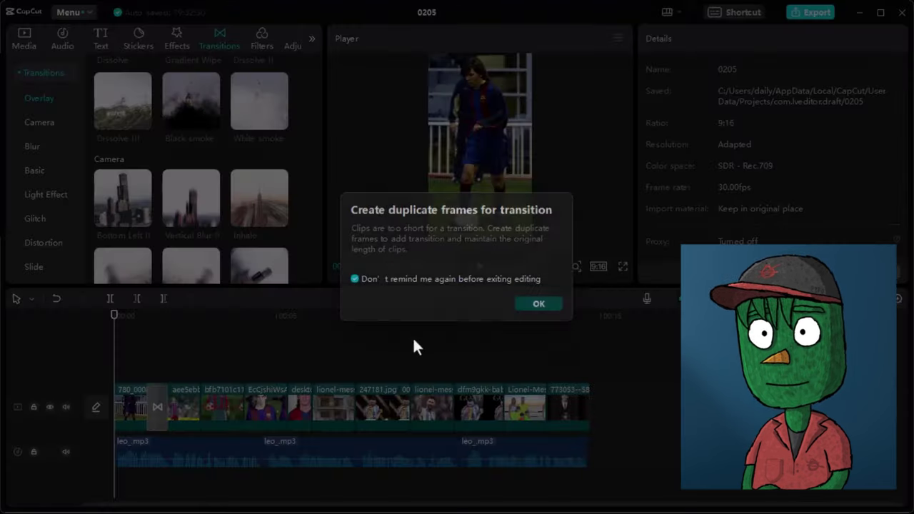
pyautogui.press('Return')
pyautogui.moveTo(260, 137); pyautogui.dragTo(266, 403)
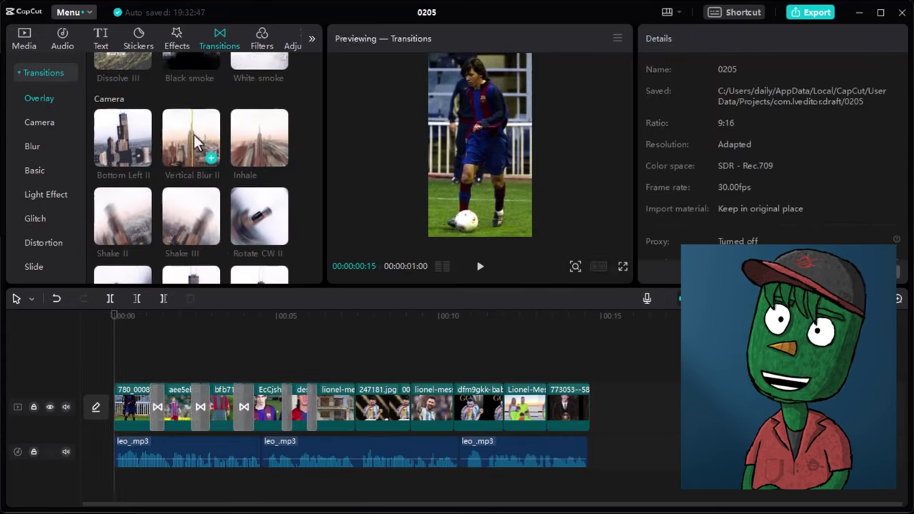
pyautogui.scroll(-2, 250, 147)
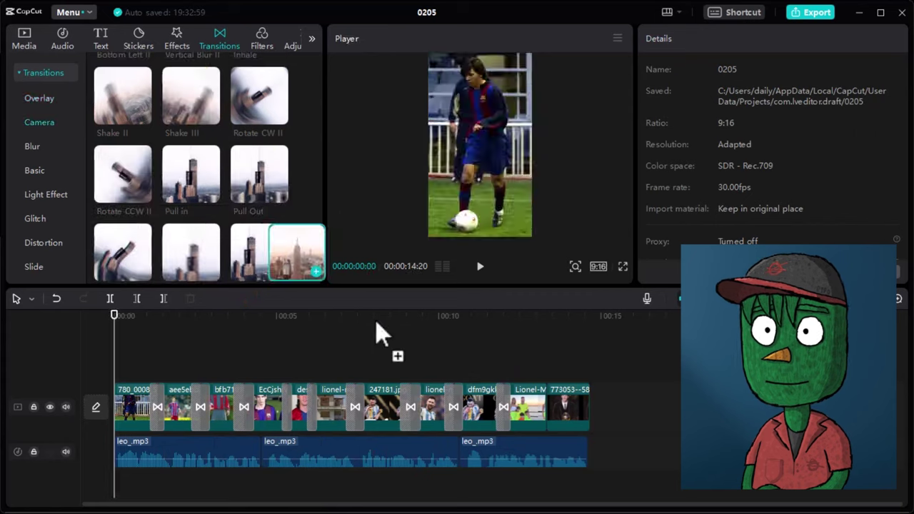
# Step: Put Cinematic Epic Trailer music on its own track under the voiceover, volume -27.7 dB
pyautogui.click(129, 396)
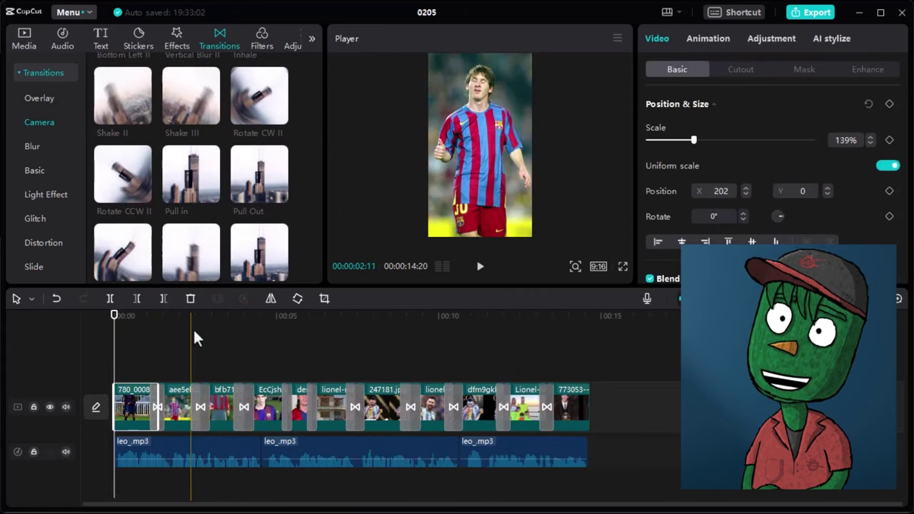
pyautogui.click(196, 333)
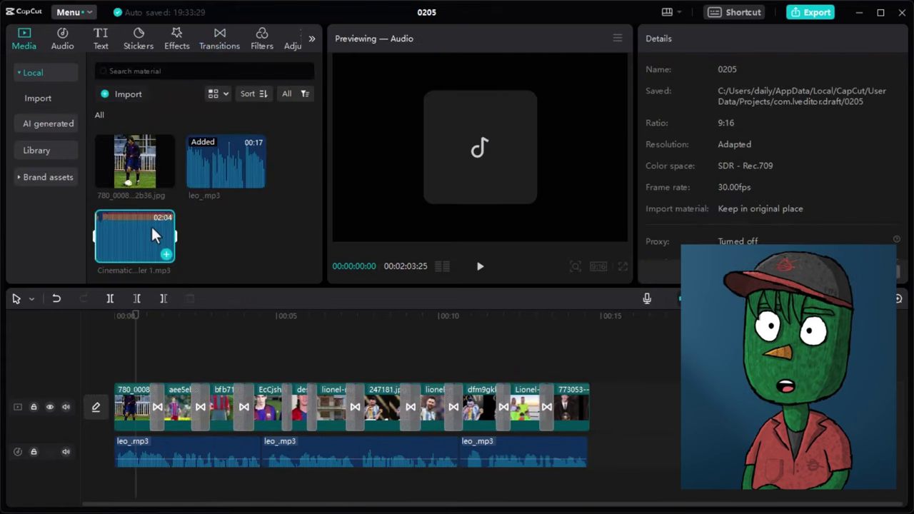
pyautogui.moveTo(152, 236); pyautogui.dragTo(205, 486)
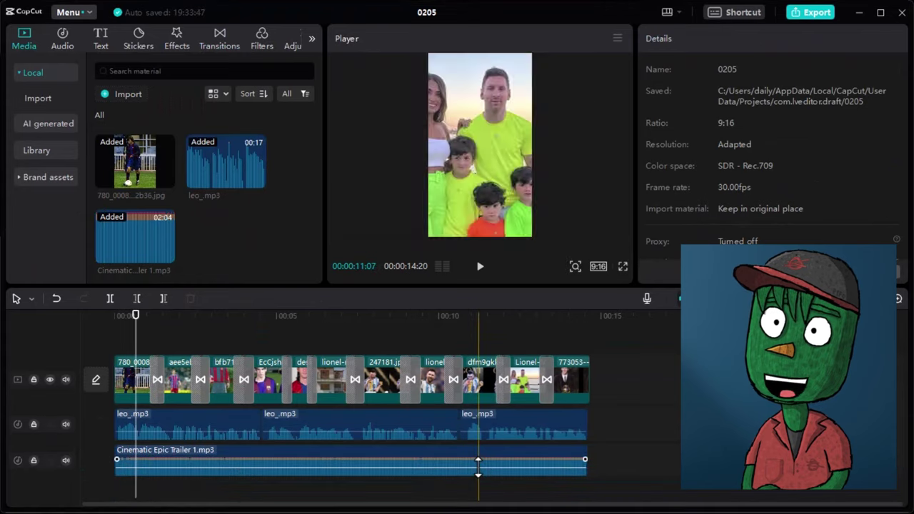
pyautogui.moveTo(478, 465); pyautogui.dragTo(478, 477)
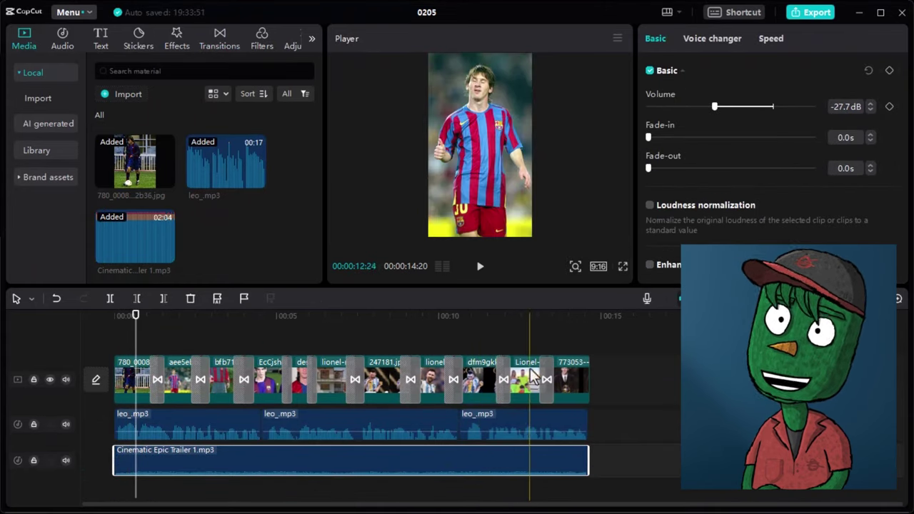
# Step: From the start of the video, auto-generate English captions from the voiceover
pyautogui.press('Home')
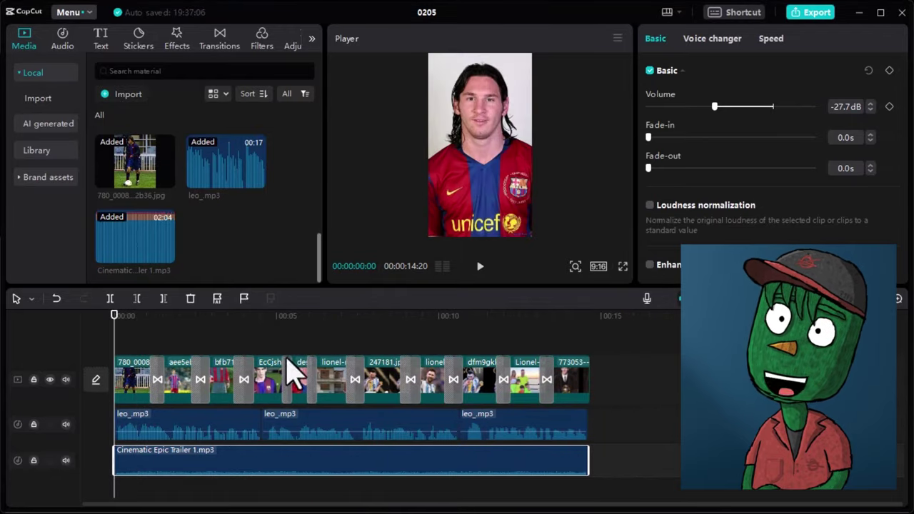
pyautogui.click(101, 43)
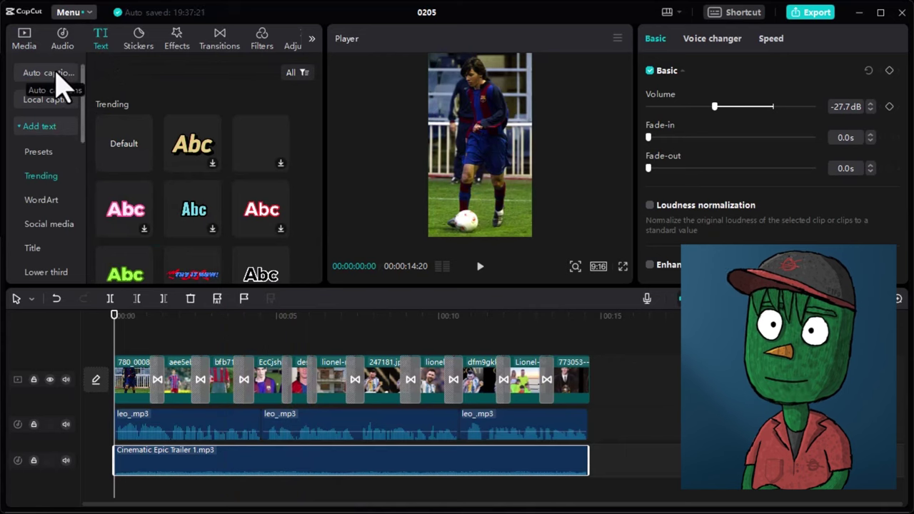
pyautogui.click(56, 72)
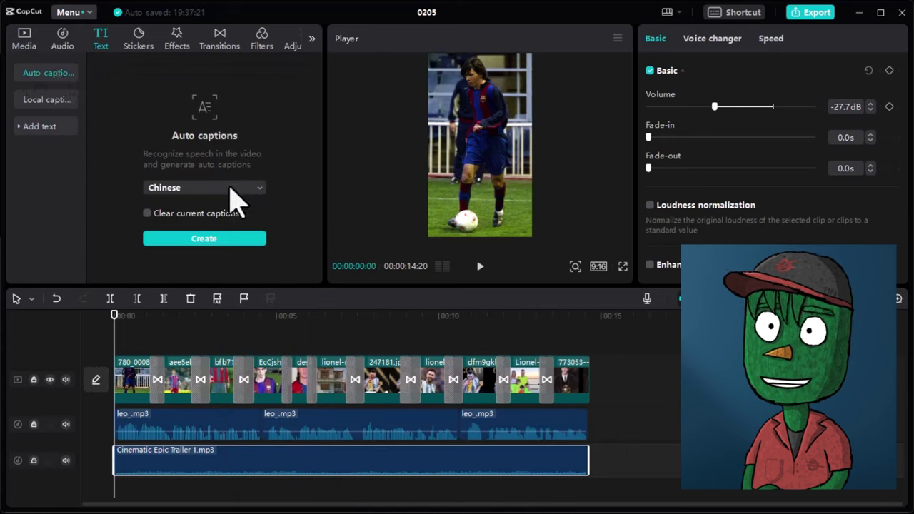
pyautogui.click(255, 188)
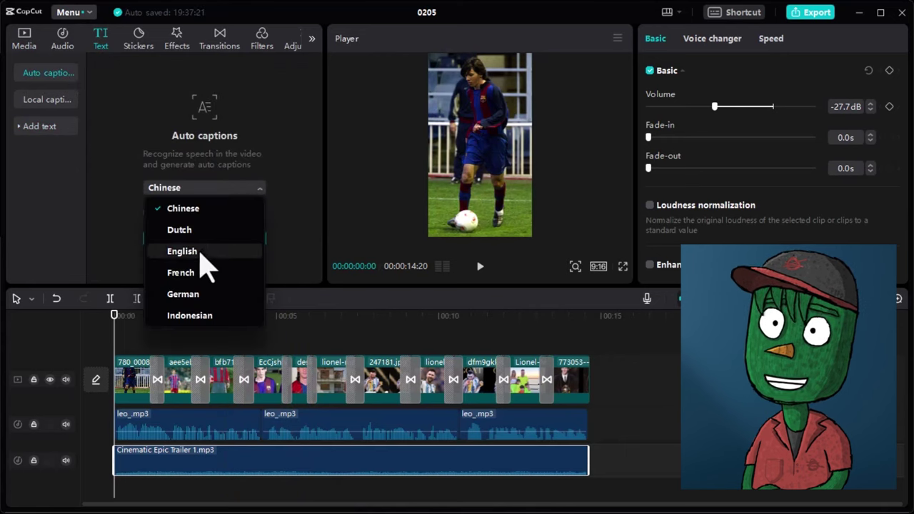
pyautogui.click(200, 250)
pyautogui.click(199, 242)
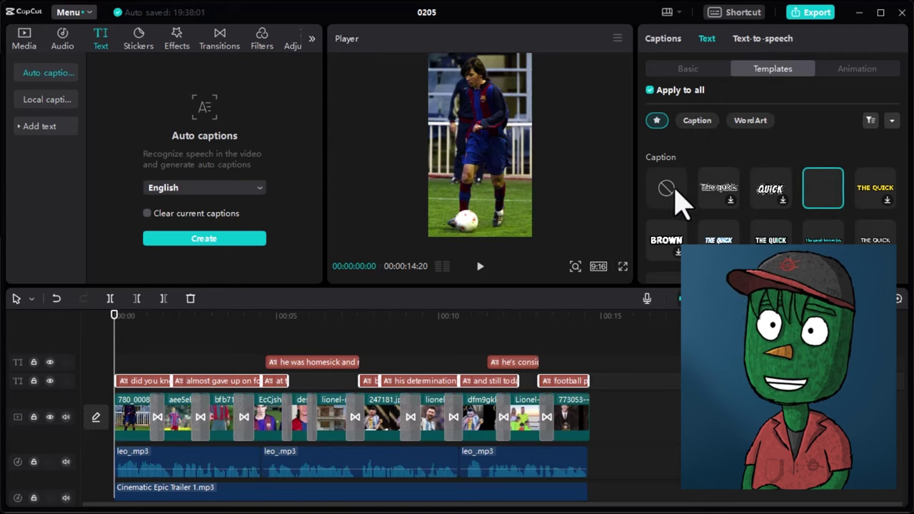
# Step: Apply the QUICK caption template, then set font size 15 and scale about 134%
pyautogui.click(815, 200)
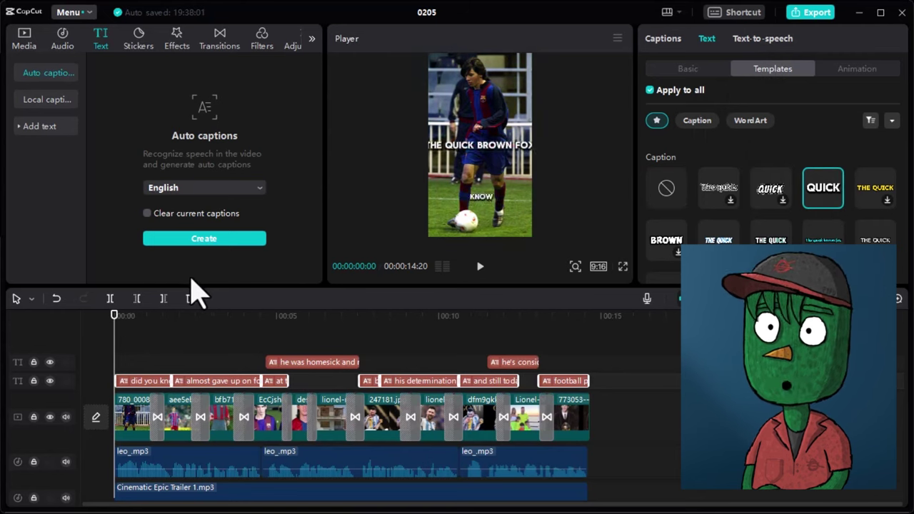
pyautogui.moveTo(121, 327); pyautogui.dragTo(157, 327)
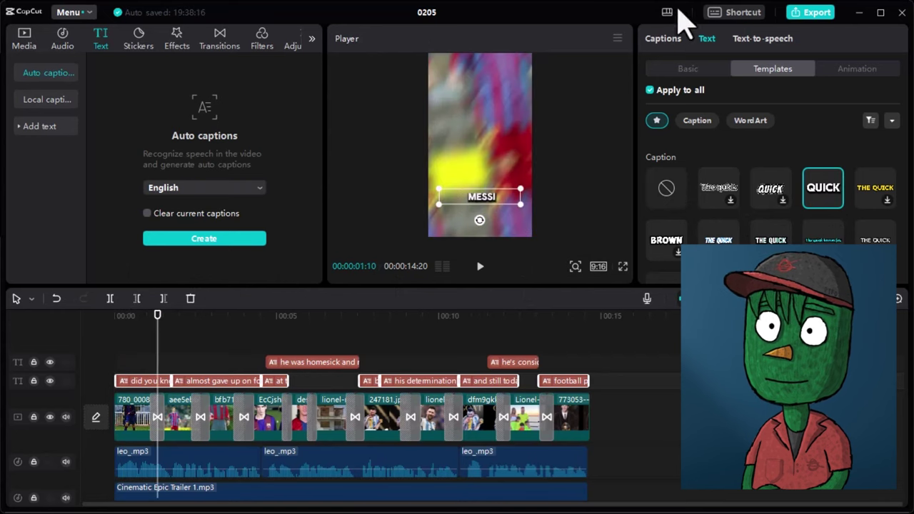
pyautogui.click(689, 70)
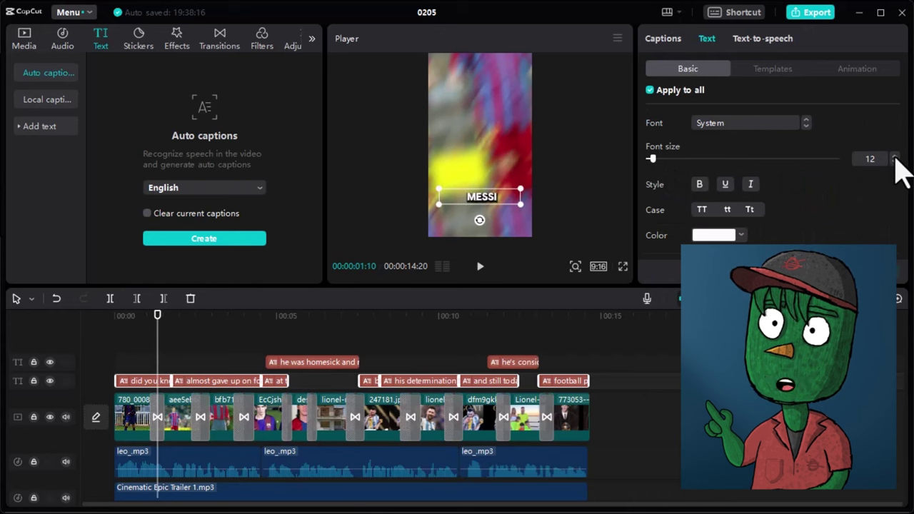
pyautogui.click(895, 156)
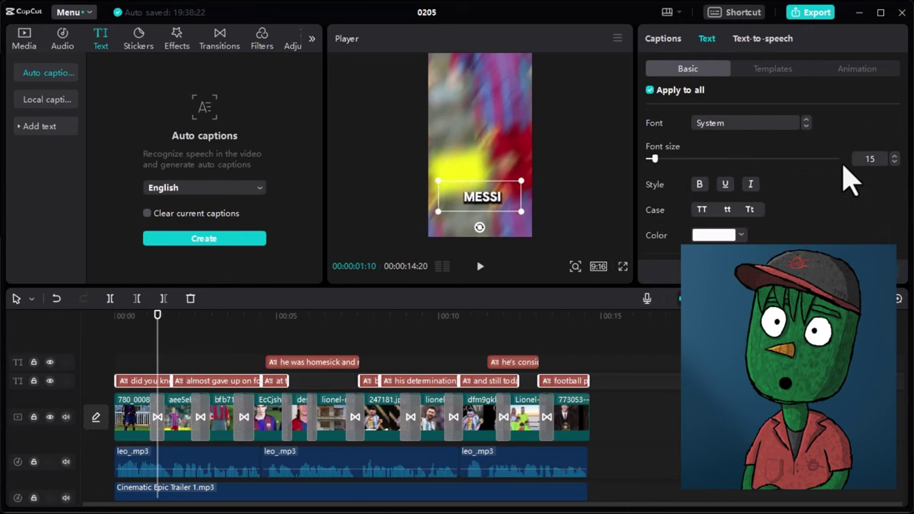
pyautogui.scroll(-5, 818, 182)
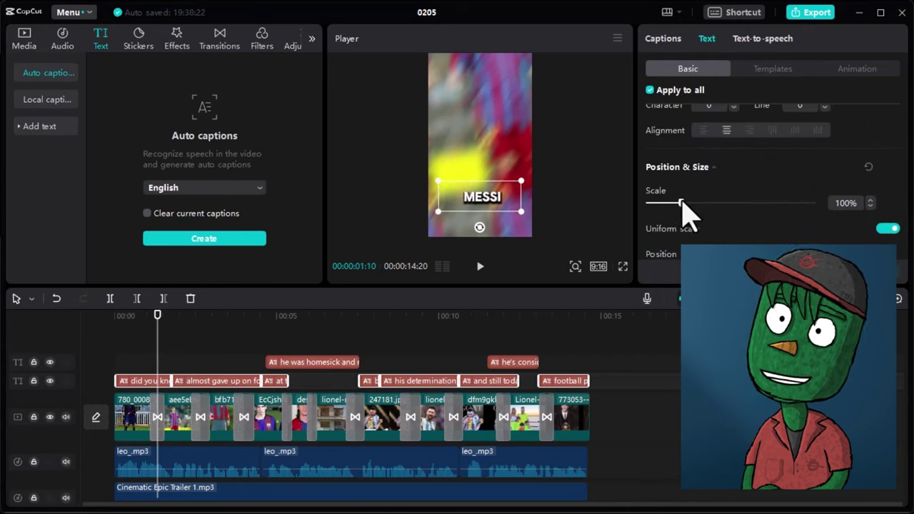
pyautogui.moveTo(684, 204); pyautogui.dragTo(692, 204)
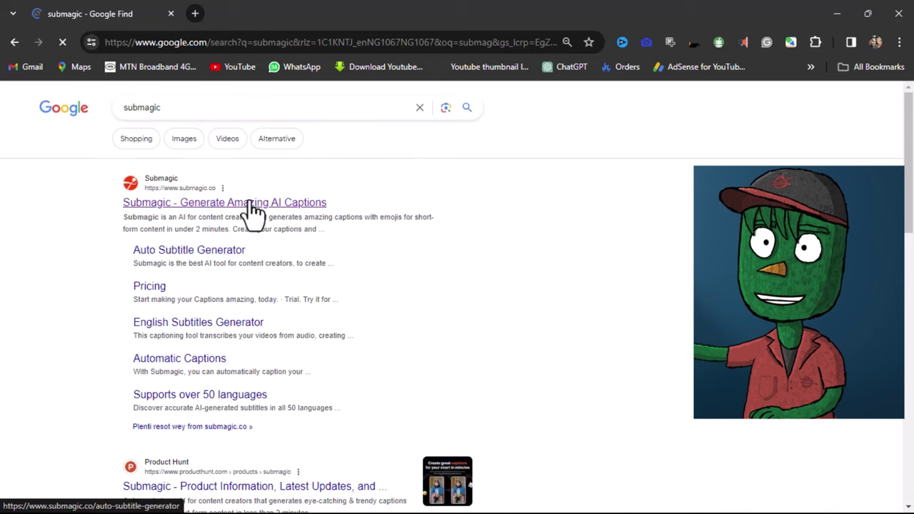
# Step: Open the 'Submagic - Generate Amazing AI Captions' search result
pyautogui.click(252, 202)
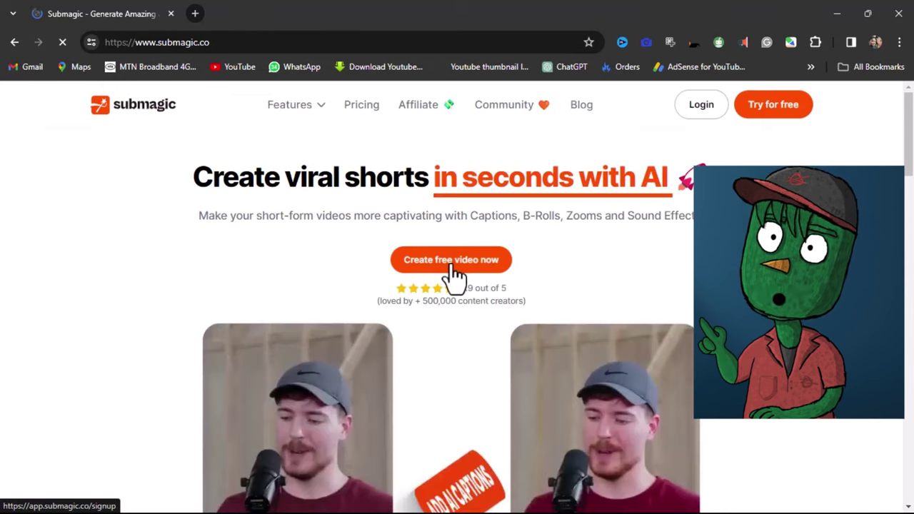
# Step: Upload the Messi video 13.mp4 to Submagic as a free video, language English
pyautogui.click(471, 270)
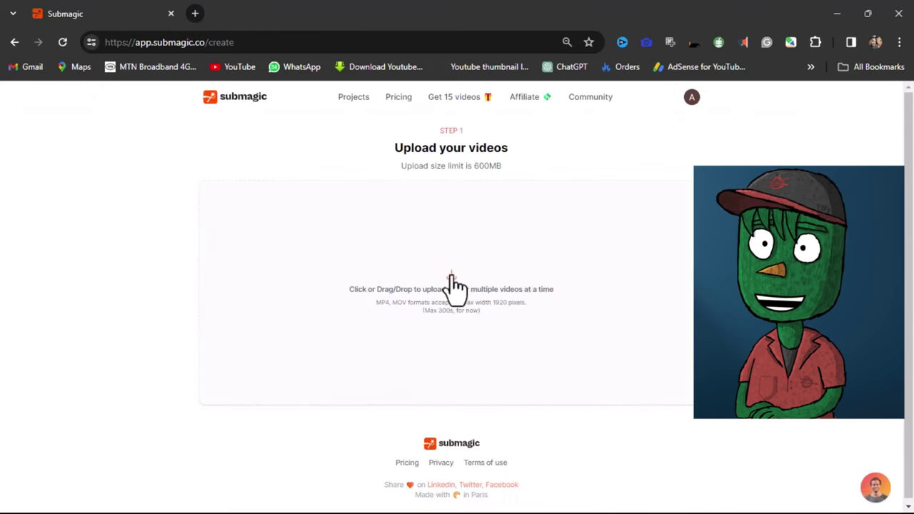
pyautogui.click(452, 274)
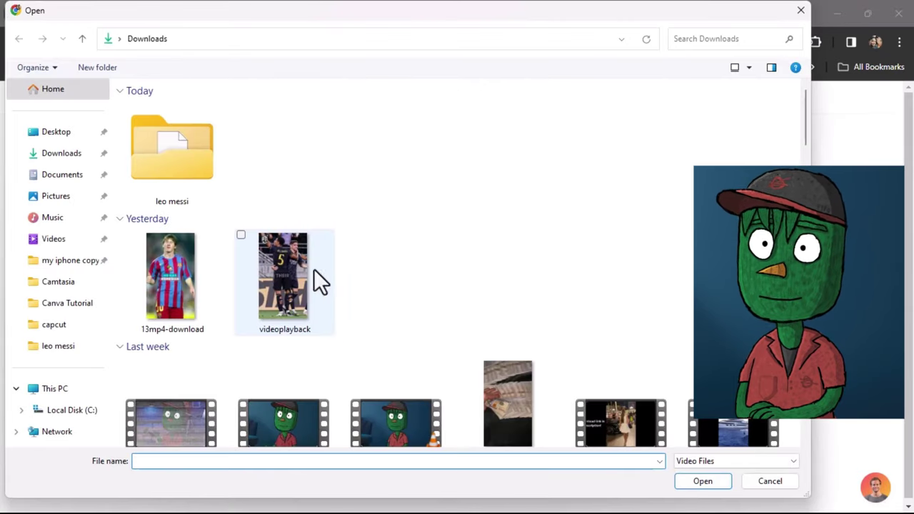
pyautogui.doubleClick(319, 281)
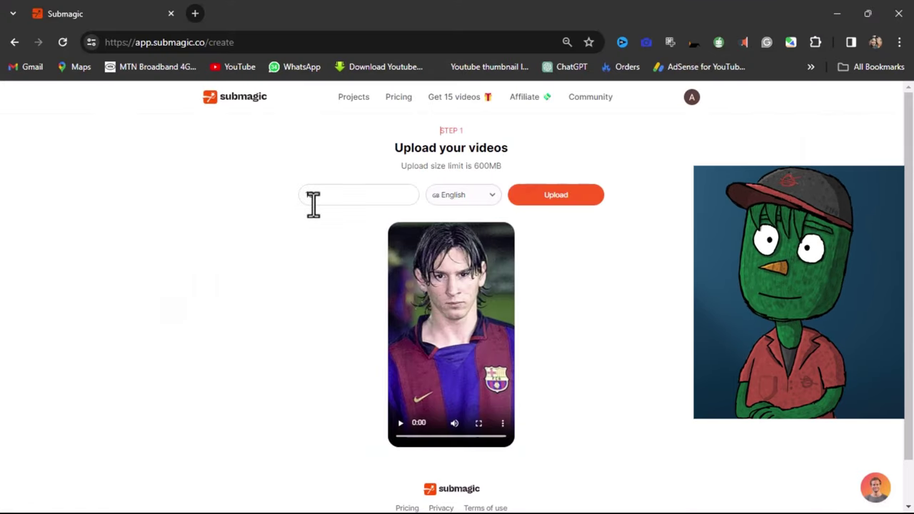
pyautogui.click(460, 200)
pyautogui.click(541, 174)
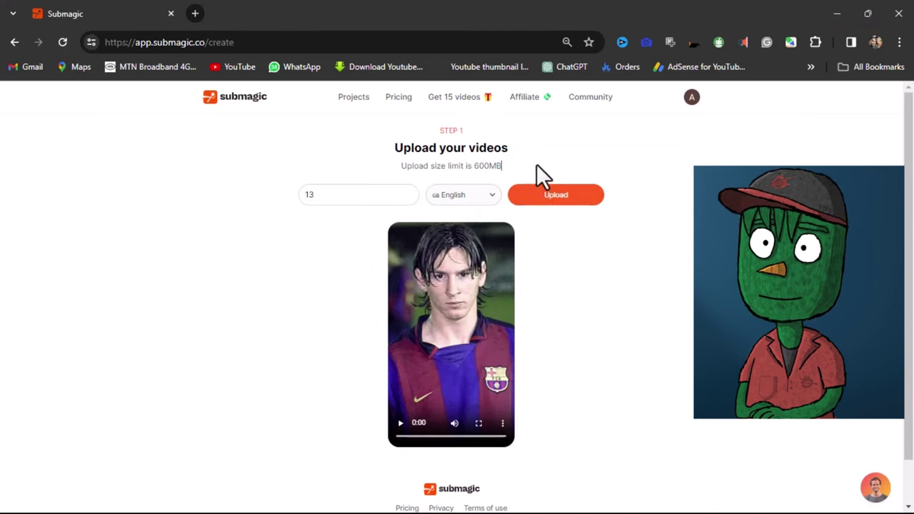
pyautogui.click(548, 200)
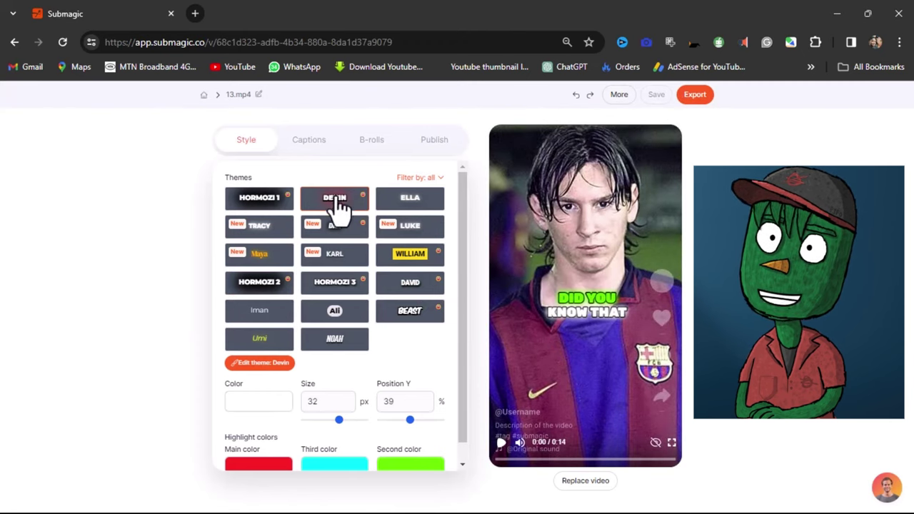
# Step: Apply the DEVIN caption theme and export the video
pyautogui.click(335, 210)
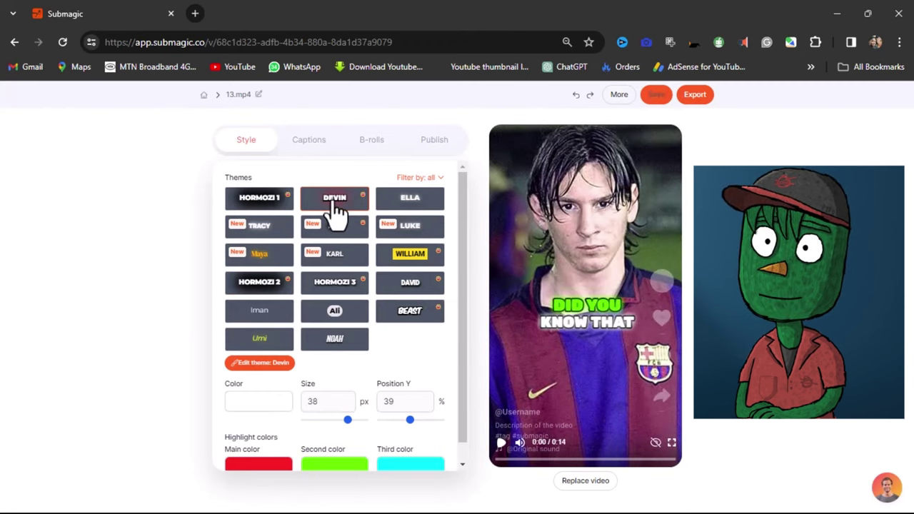
pyautogui.click(700, 96)
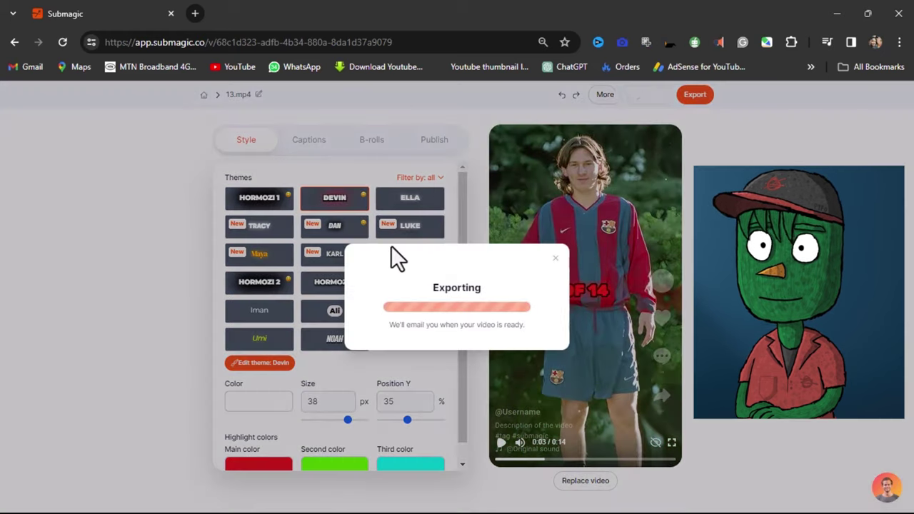